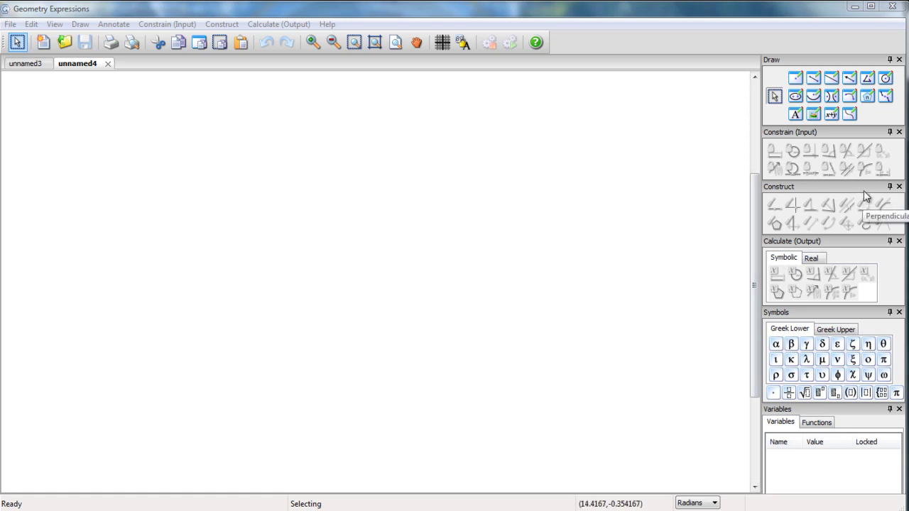
# - Activate the Line Segment drawing tool on the blank unnamed4 canvas
pyautogui.click(814, 80)
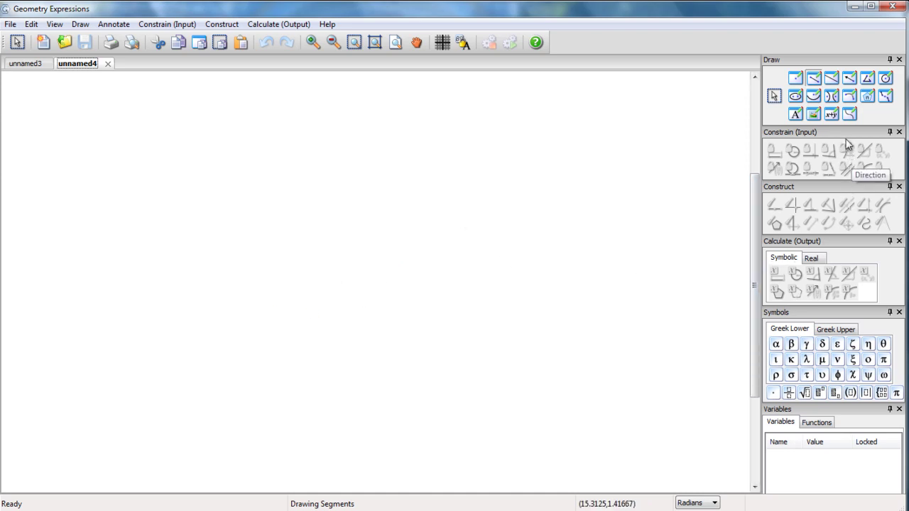
# - Draw filled triangle ABC with the Polygon tool, closing it back at vertex A
pyautogui.click(866, 80)
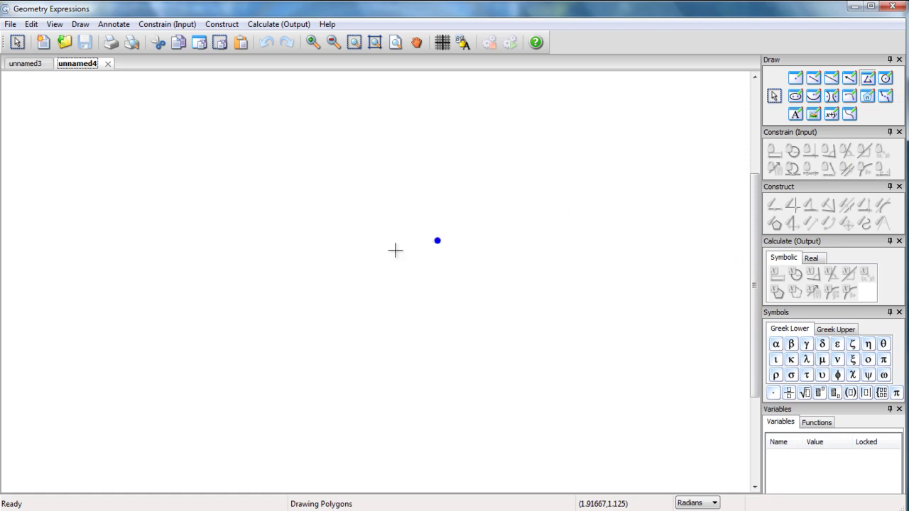
pyautogui.click(206, 322)
pyautogui.click(368, 151)
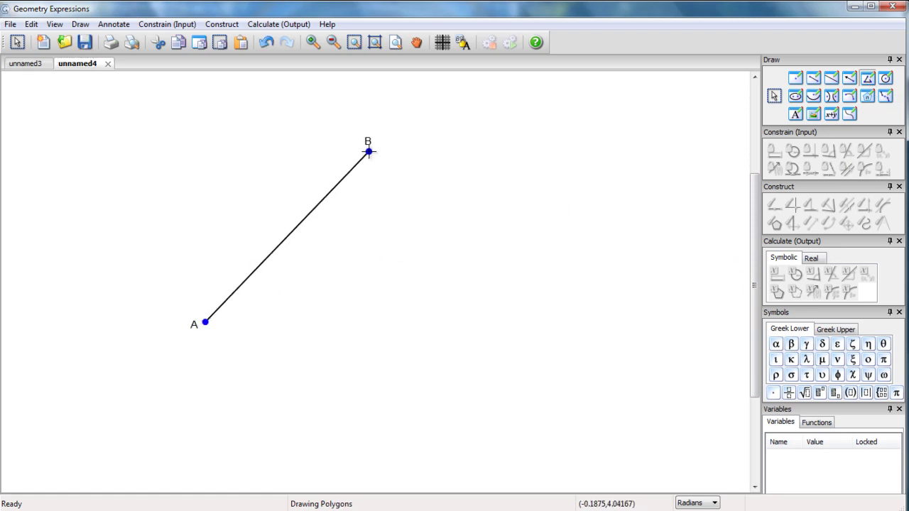
pyautogui.click(498, 363)
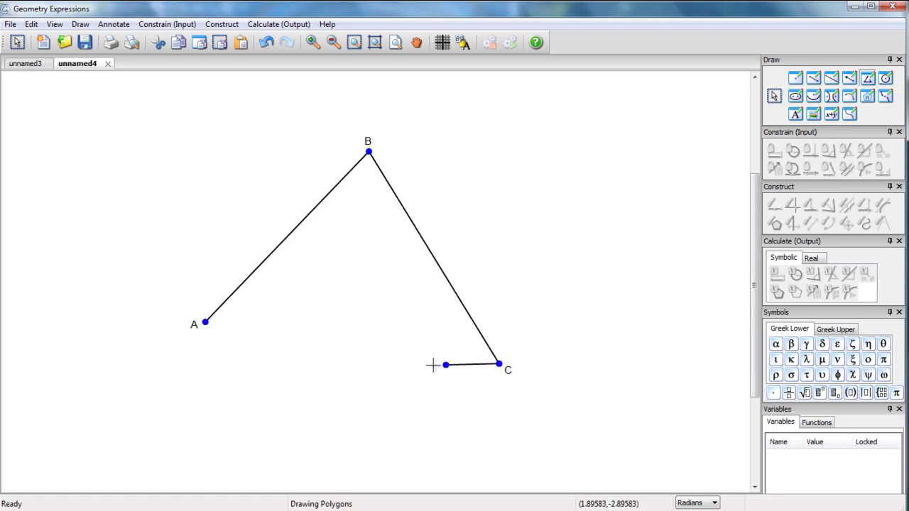
pyautogui.click(206, 323)
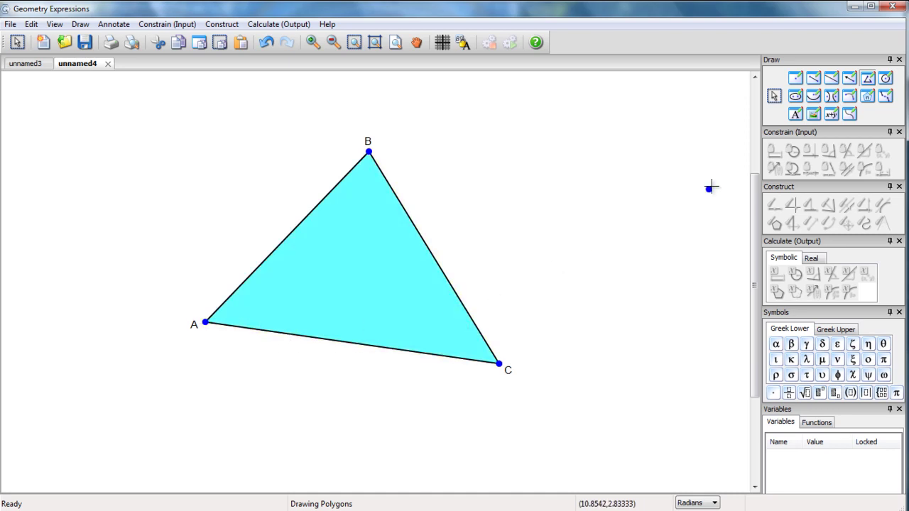
# - Apply Constrain Length to each side, naming BC a, AC b and AB c
pyautogui.click(774, 97)
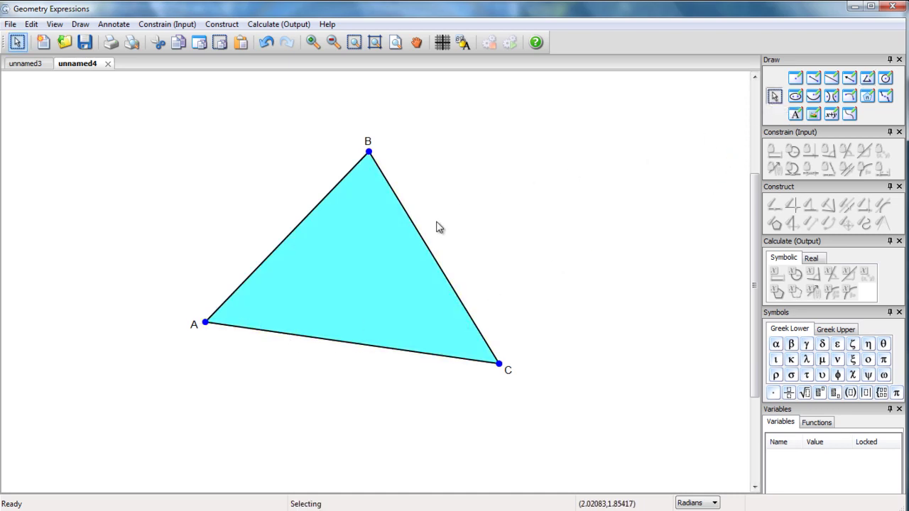
pyautogui.click(427, 247)
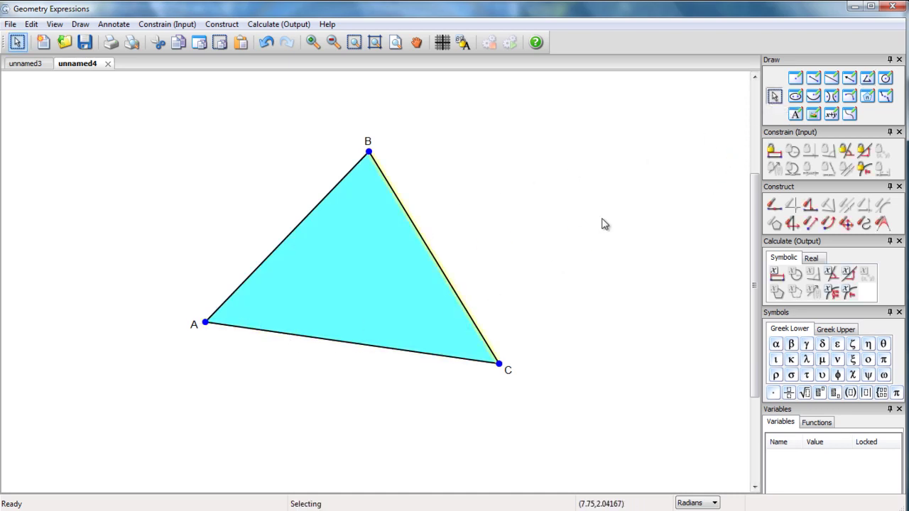
pyautogui.click(774, 151)
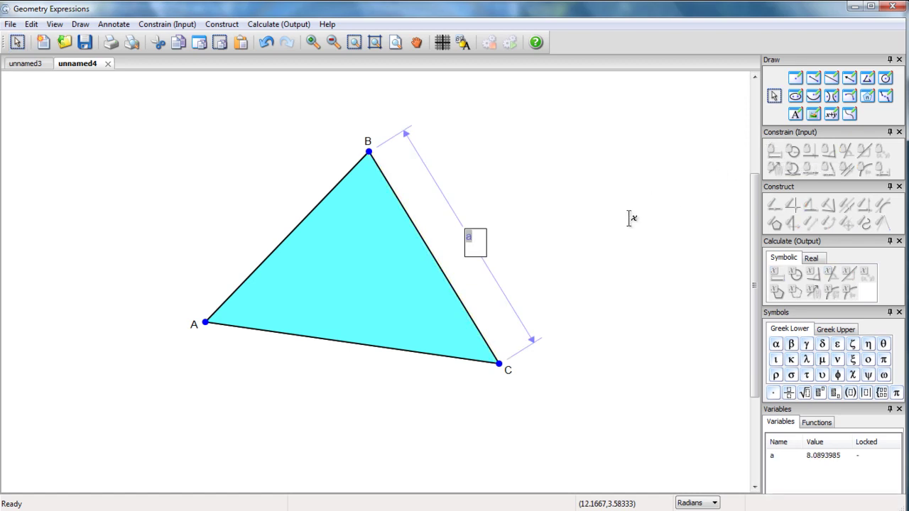
pyautogui.click(631, 217)
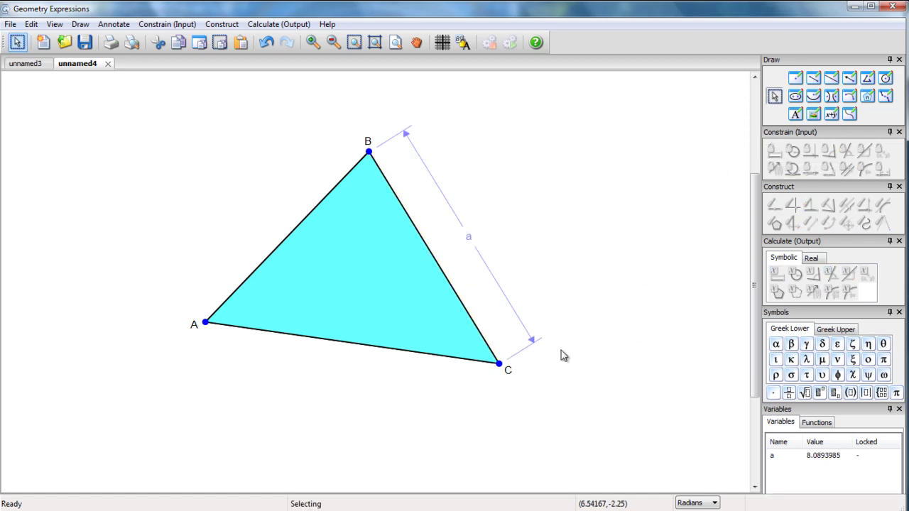
pyautogui.click(486, 364)
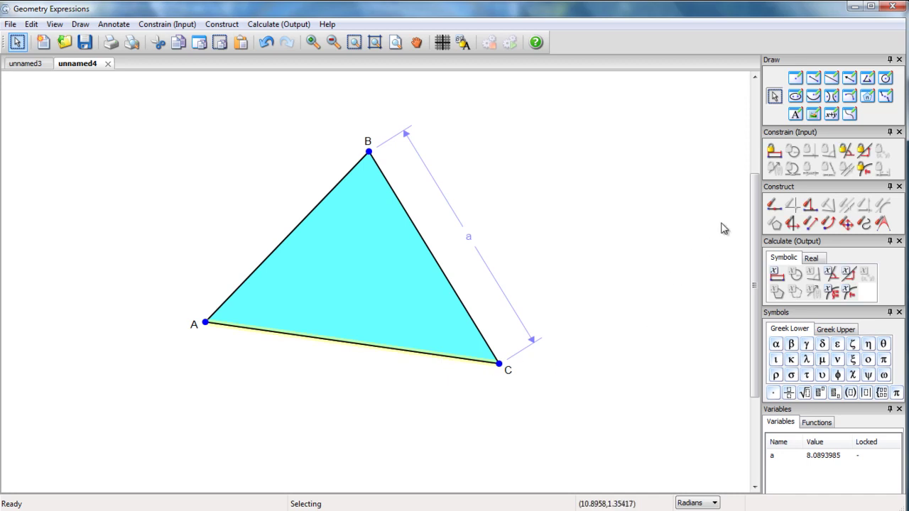
pyautogui.click(776, 153)
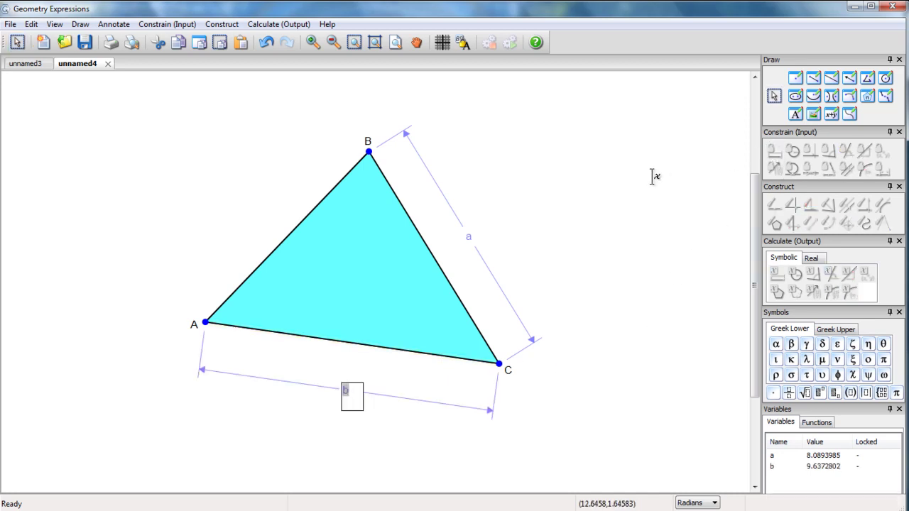
pyautogui.click(625, 217)
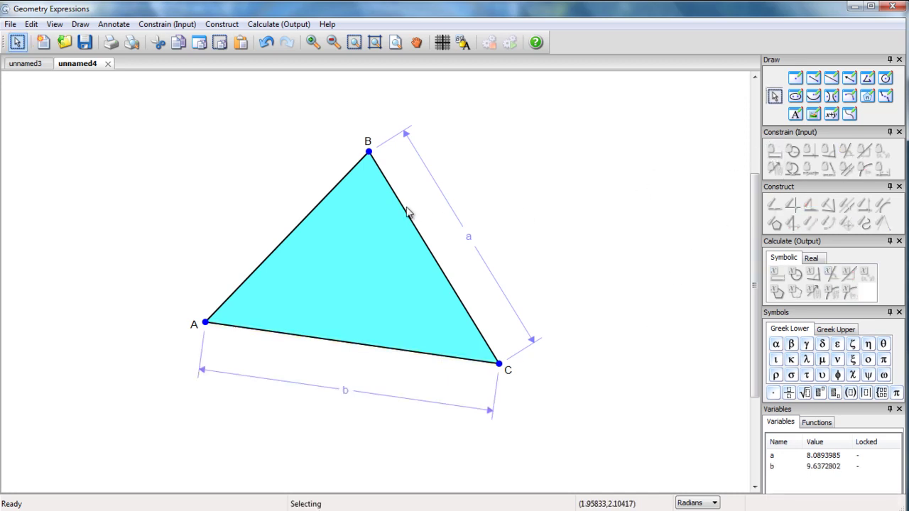
pyautogui.click(314, 208)
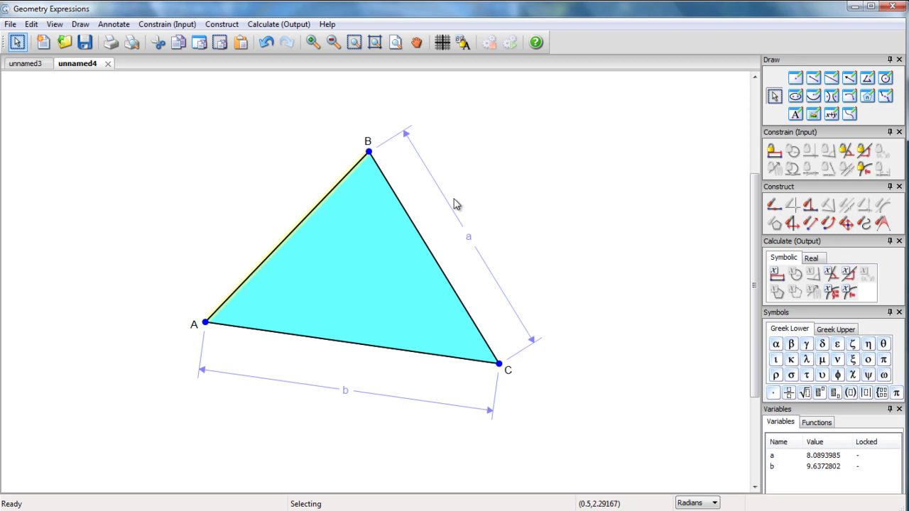
pyautogui.click(775, 152)
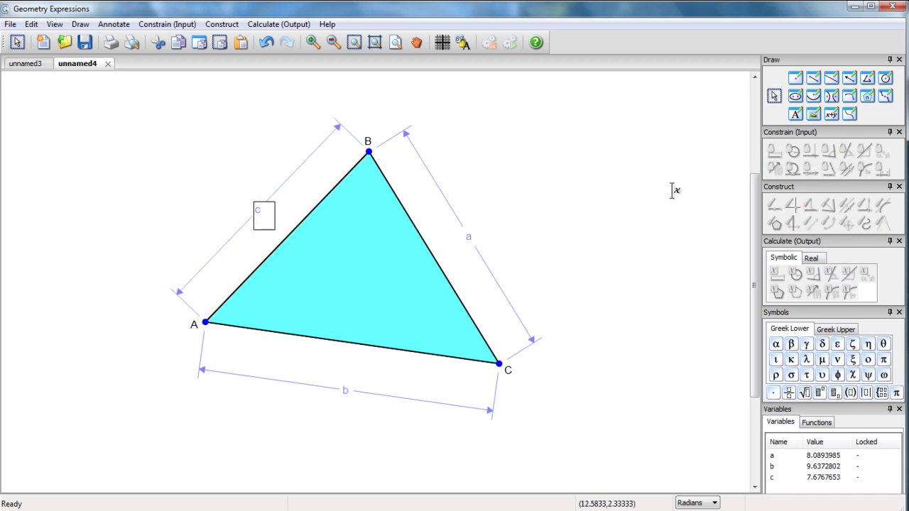
pyautogui.click(631, 174)
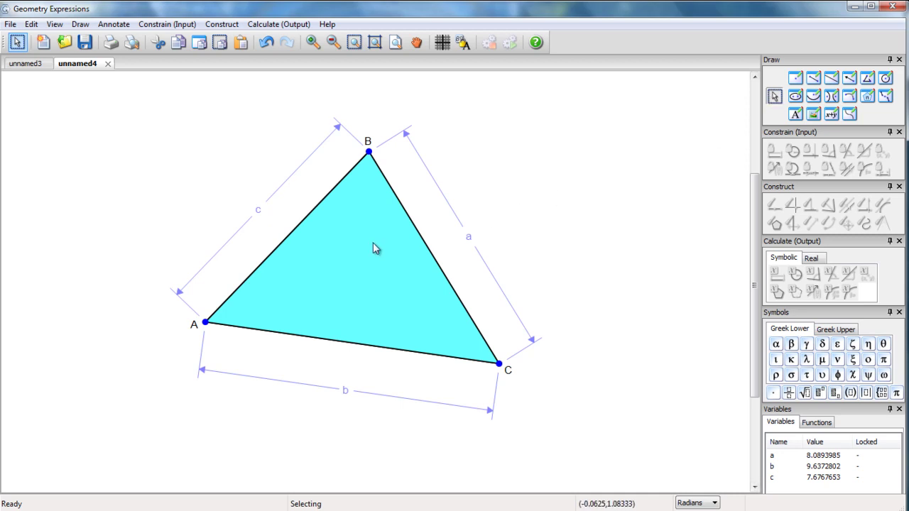
# - Calculate the triangle's symbolic area z0 and place the formula below the triangle
pyautogui.click(431, 245)
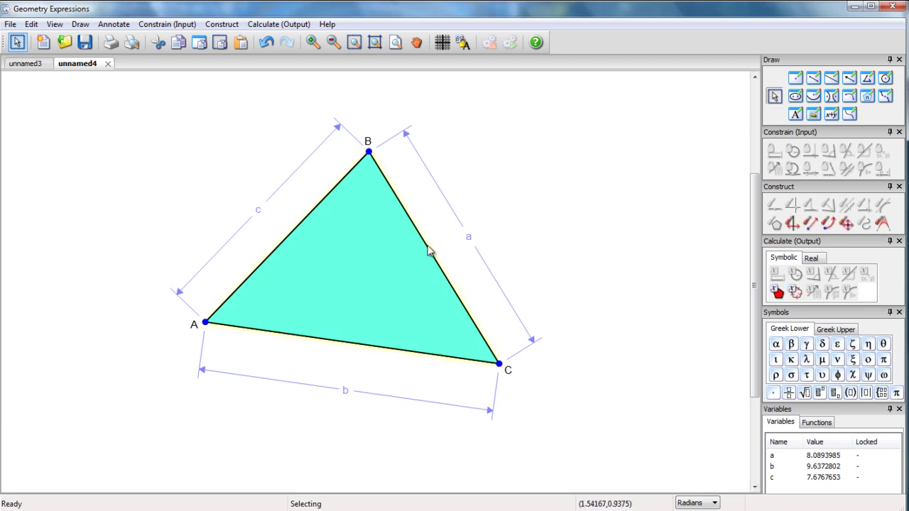
pyautogui.click(778, 293)
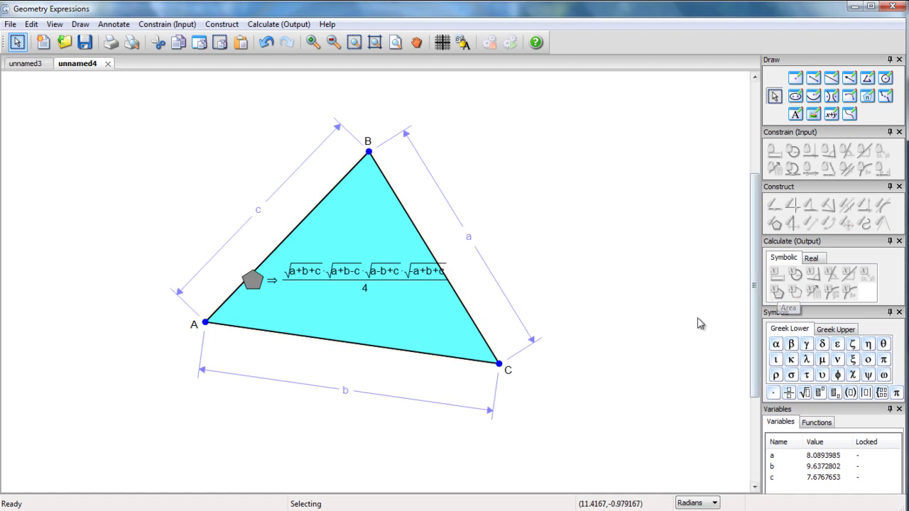
pyautogui.moveTo(368, 284); pyautogui.dragTo(342, 442)
pyautogui.rightClick(346, 422)
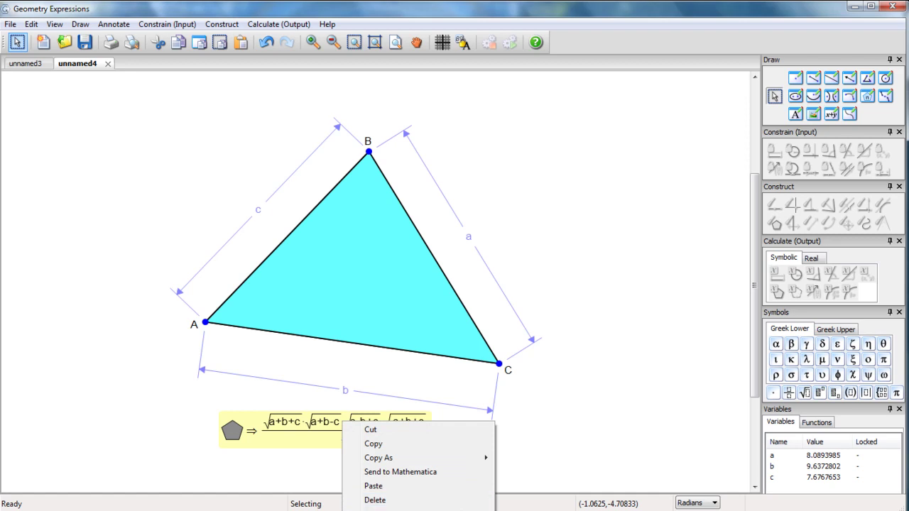
pyautogui.click(375, 510)
pyautogui.click(595, 394)
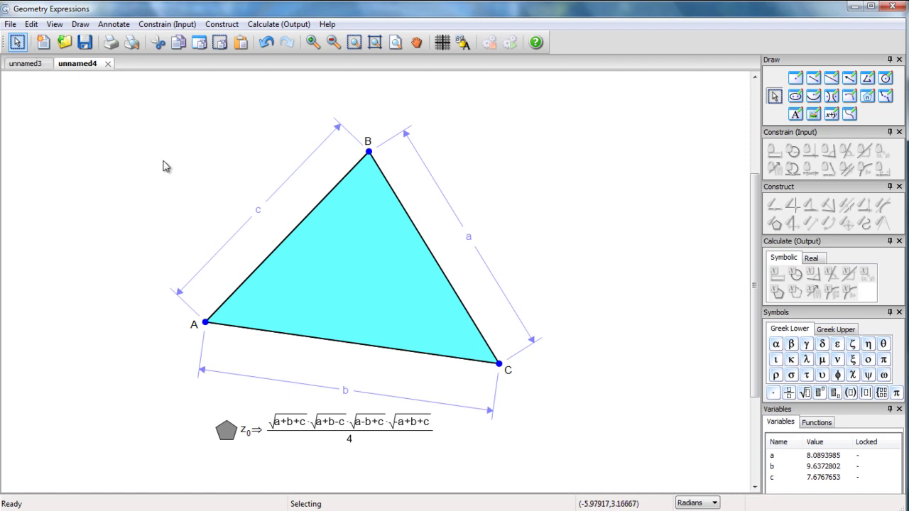
# - Start the HTML5 / JavaScript App export and move its settings window beside the triangle
pyautogui.click(10, 26)
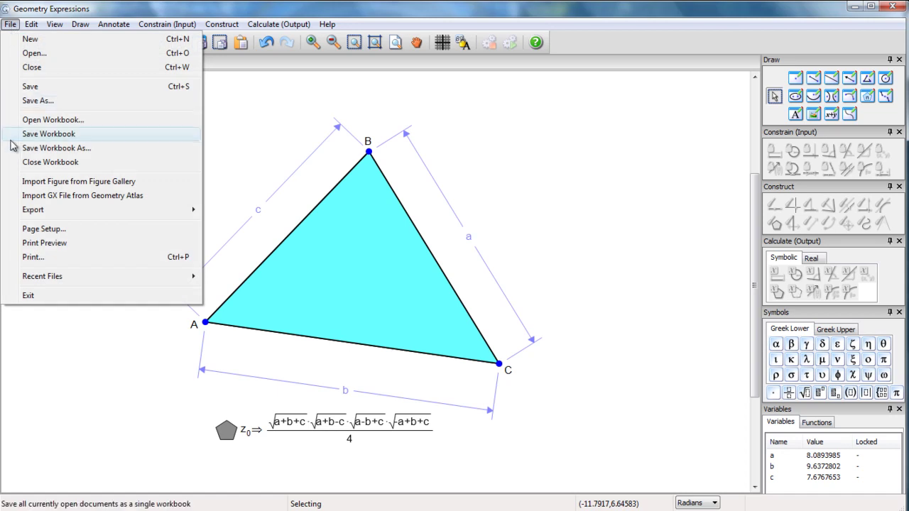
pyautogui.moveTo(32, 214)
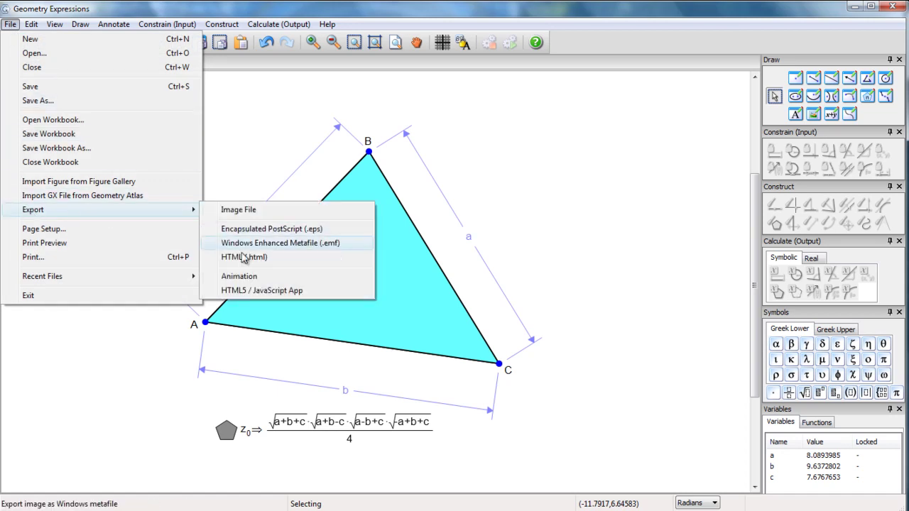
pyautogui.click(254, 291)
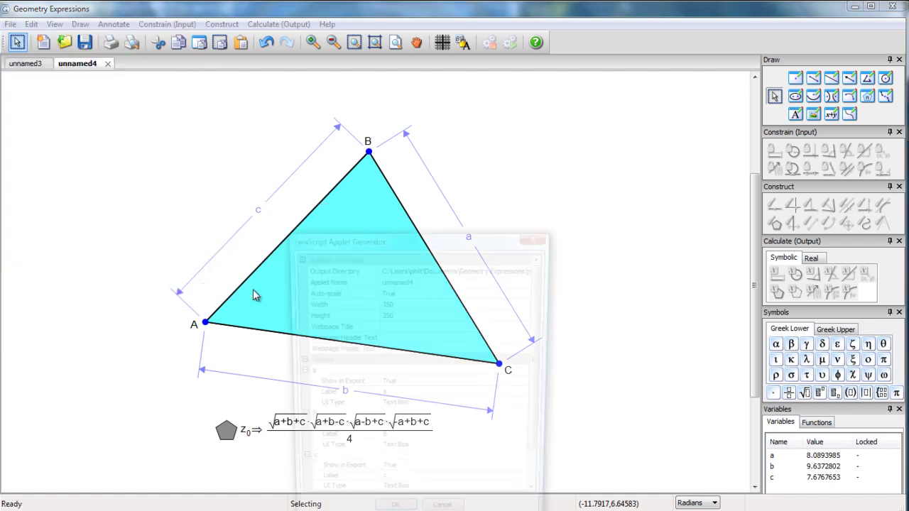
pyautogui.moveTo(389, 246); pyautogui.dragTo(506, 115)
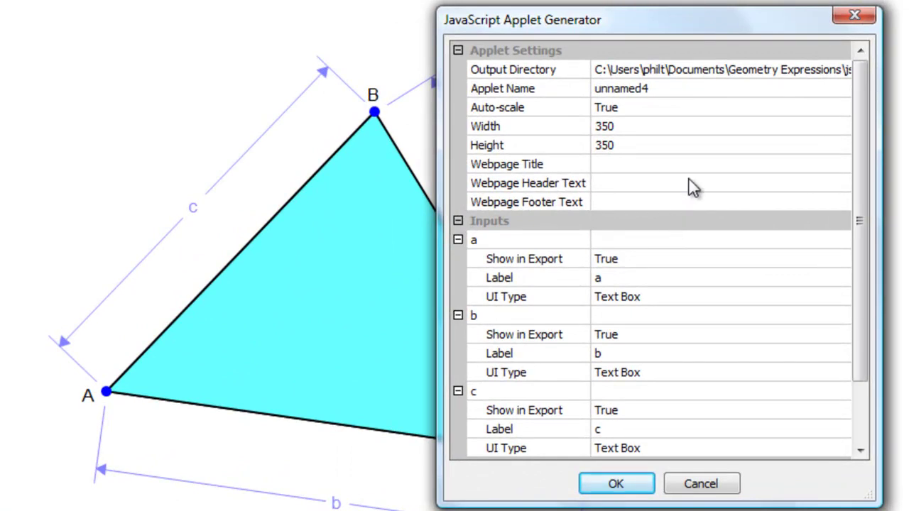
# - Set the export output directory to the js\Videos folder
pyautogui.click(758, 78)
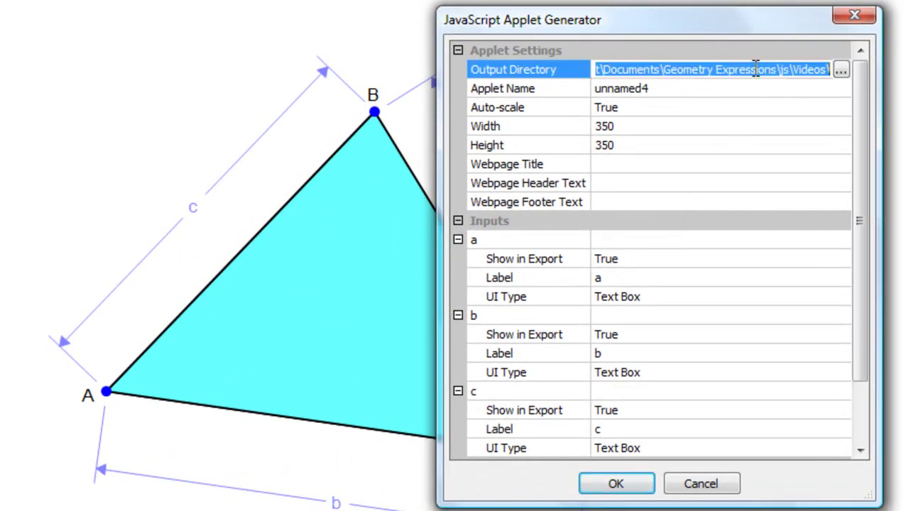
pyautogui.click(844, 71)
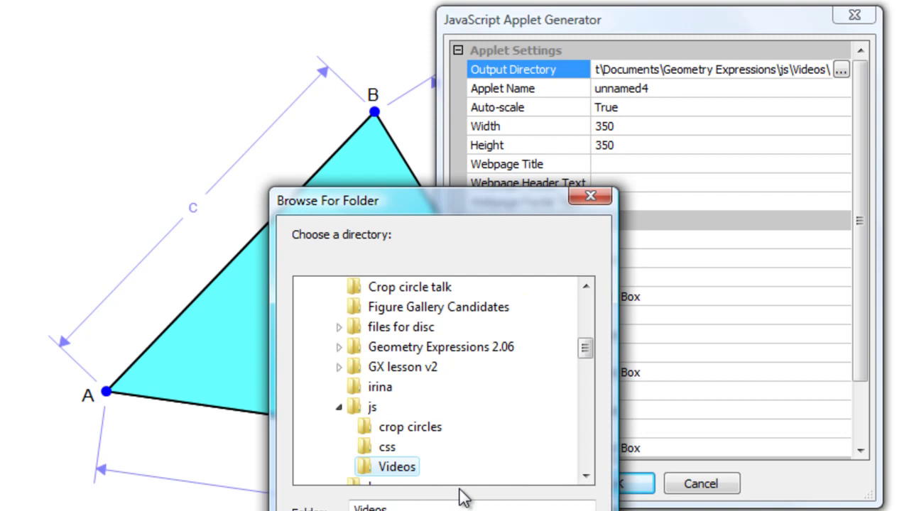
pyautogui.click(497, 510)
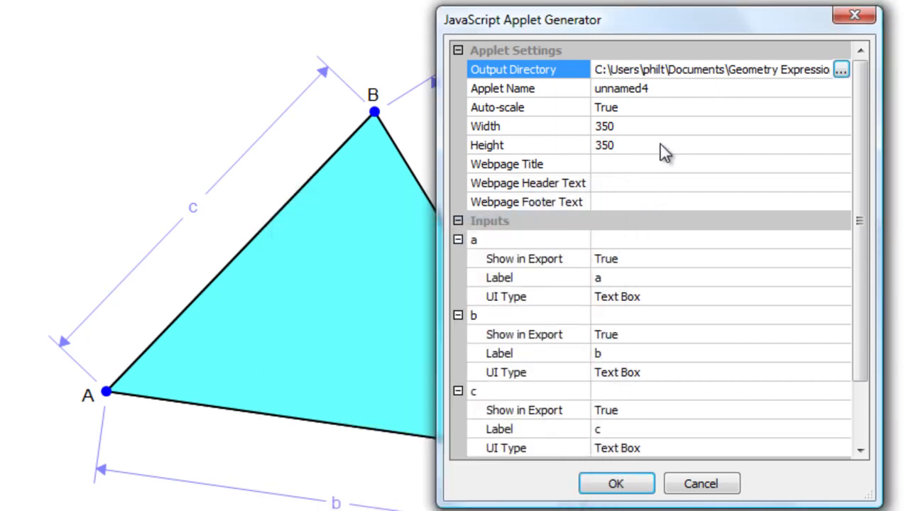
# - Rename the applet to Area
pyautogui.click(671, 89)
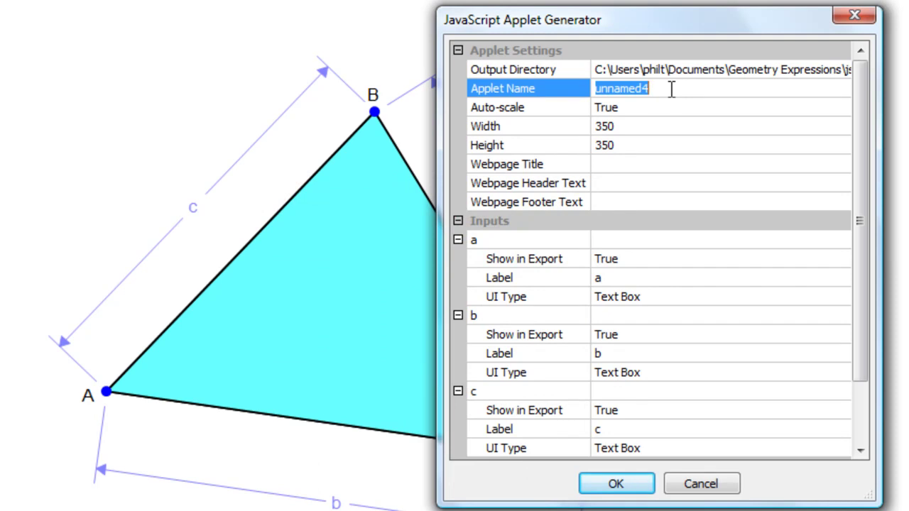
pyautogui.write('Area')
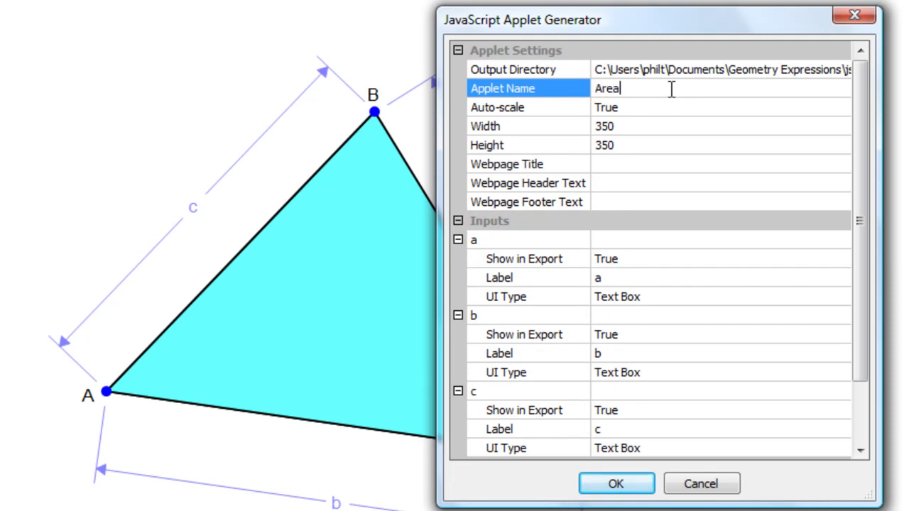
pyautogui.click(643, 114)
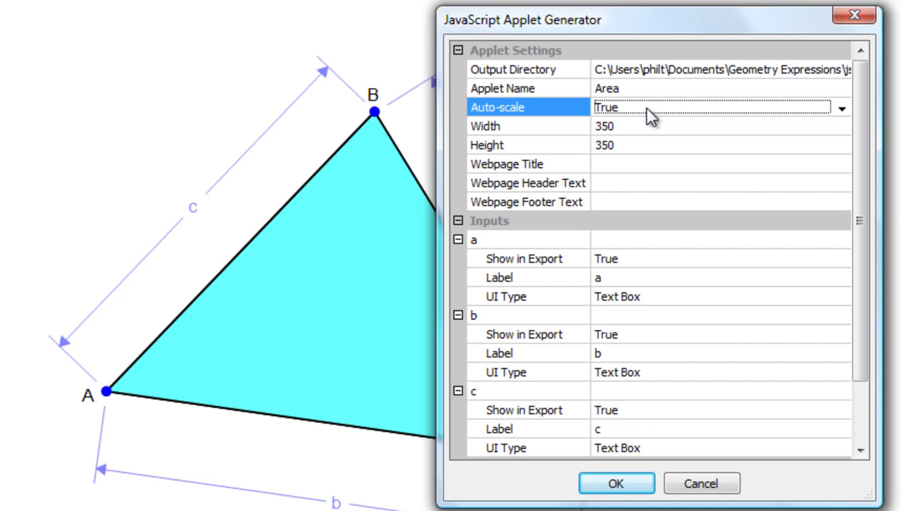
pyautogui.click(637, 126)
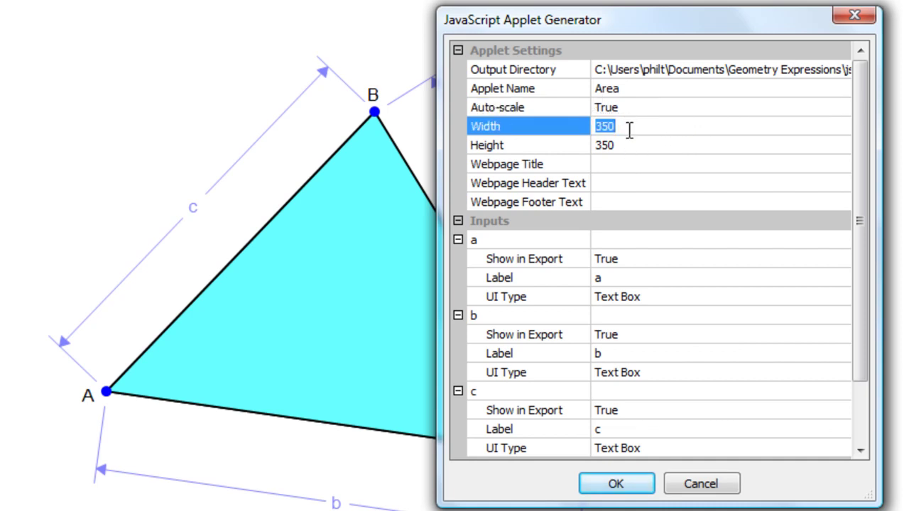
# - Set the webpage title to 'Triangle Area'
pyautogui.click(597, 161)
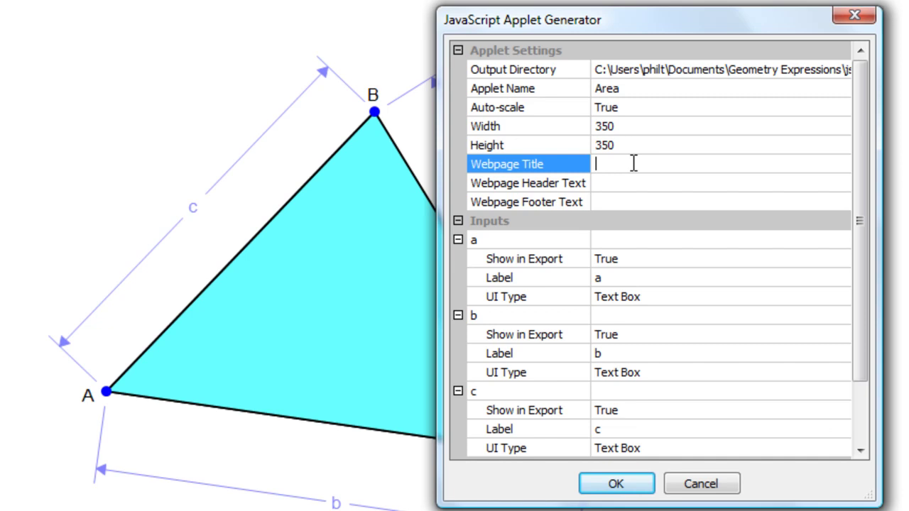
pyautogui.write('Triangle Area')
pyautogui.click(641, 182)
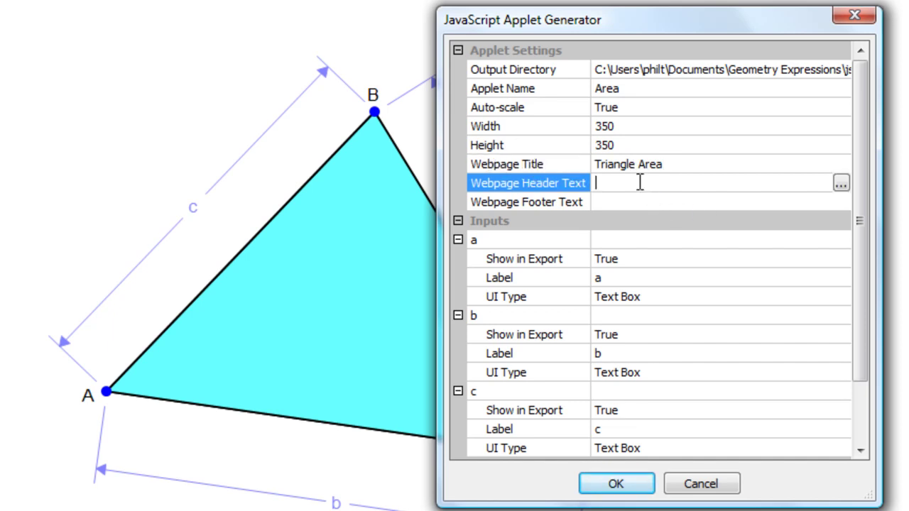
# - Enter the header text 'Change the side lengths to recompute the area', correcting the last word
pyautogui.click(841, 183)
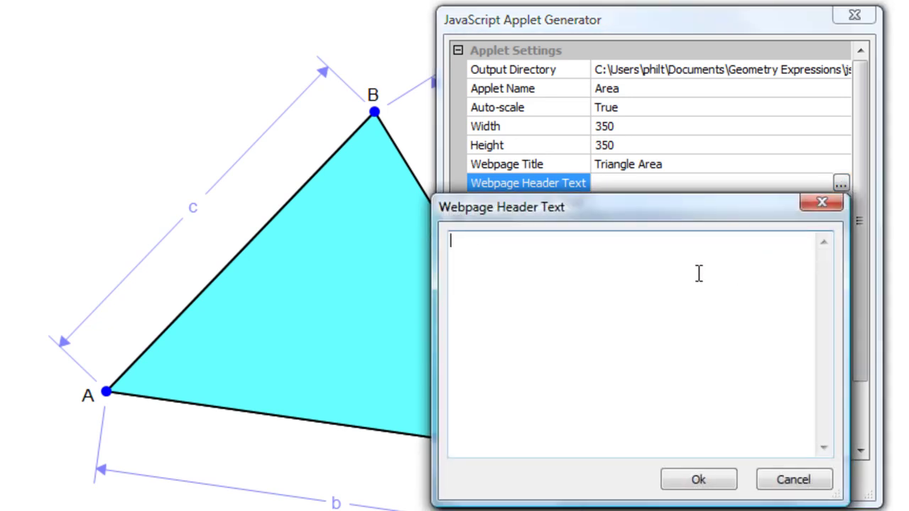
pyautogui.write('Change the si')
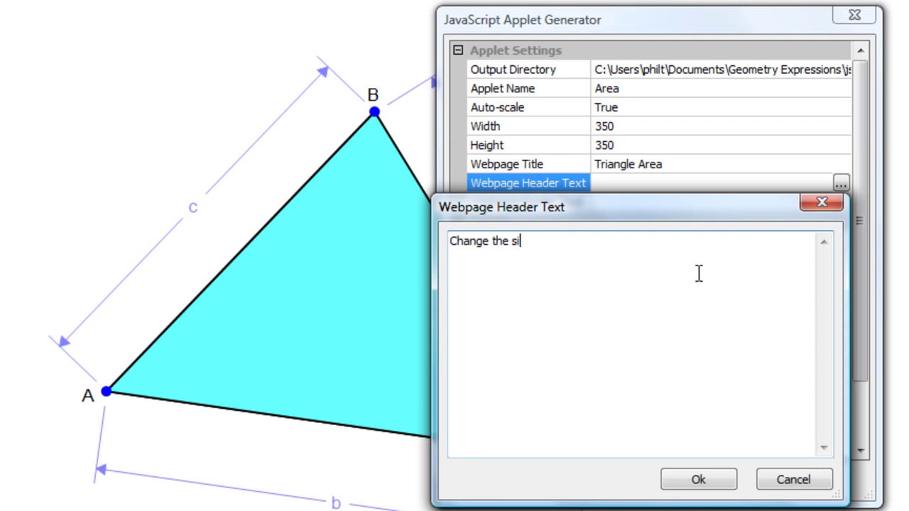
pyautogui.write('de lengths to')
pyautogui.write(' change')
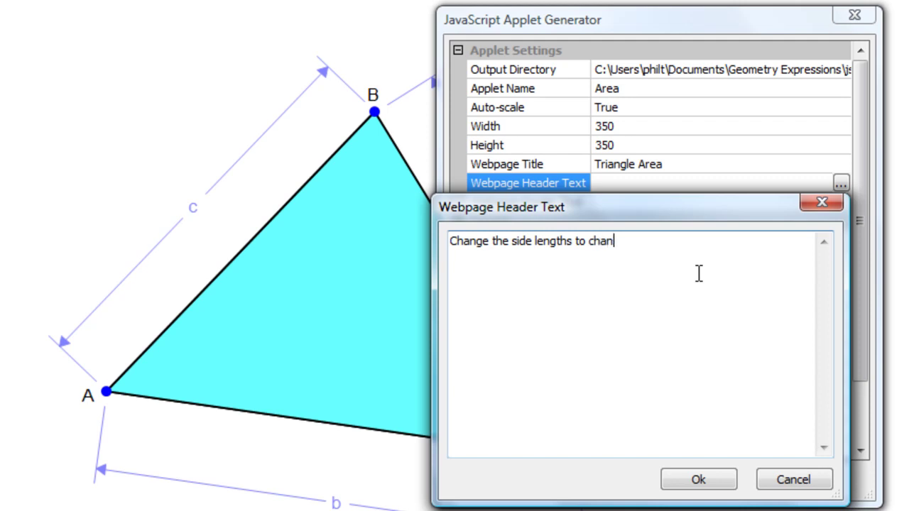
pyautogui.press('BackSpace')
pyautogui.press('BackSpace')
pyautogui.press('BackSpace')
pyautogui.press('BackSpace')
pyautogui.press('BackSpace')
pyautogui.press('BackSpace')
pyautogui.press('BackSpace')
pyautogui.write('recompute the area')
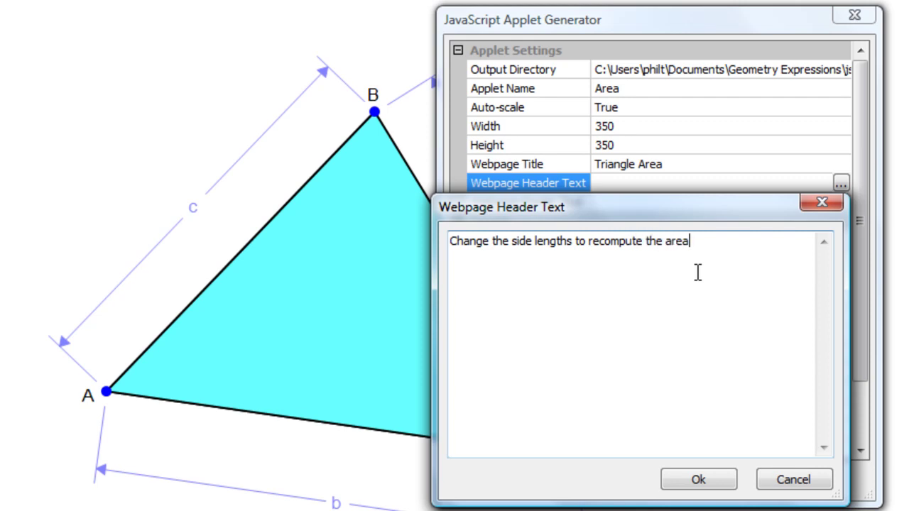
pyautogui.click(724, 483)
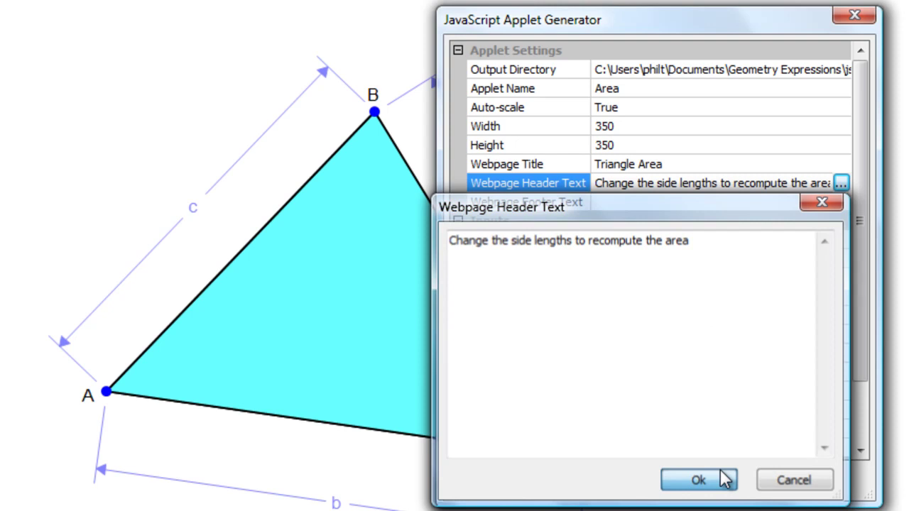
# - Set the footer text to 'Can you find side lengths which give an integer for the area?'
pyautogui.click(613, 205)
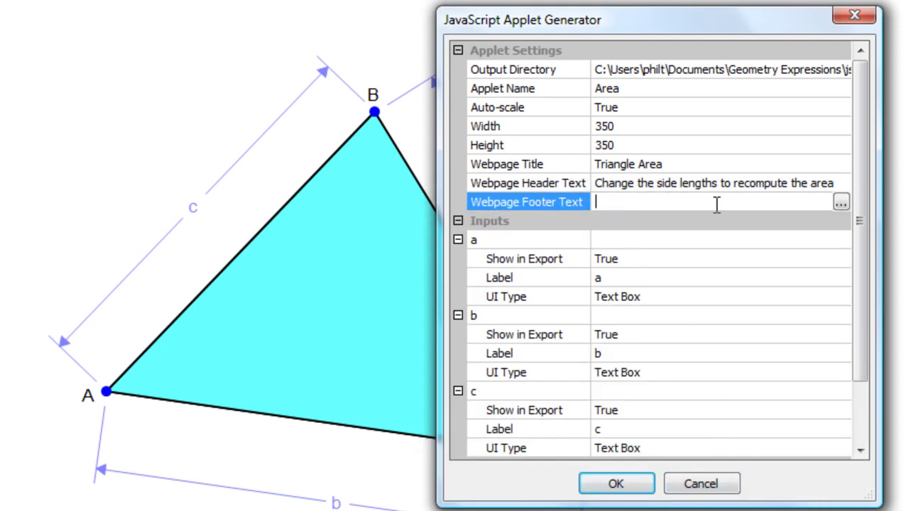
pyautogui.click(841, 204)
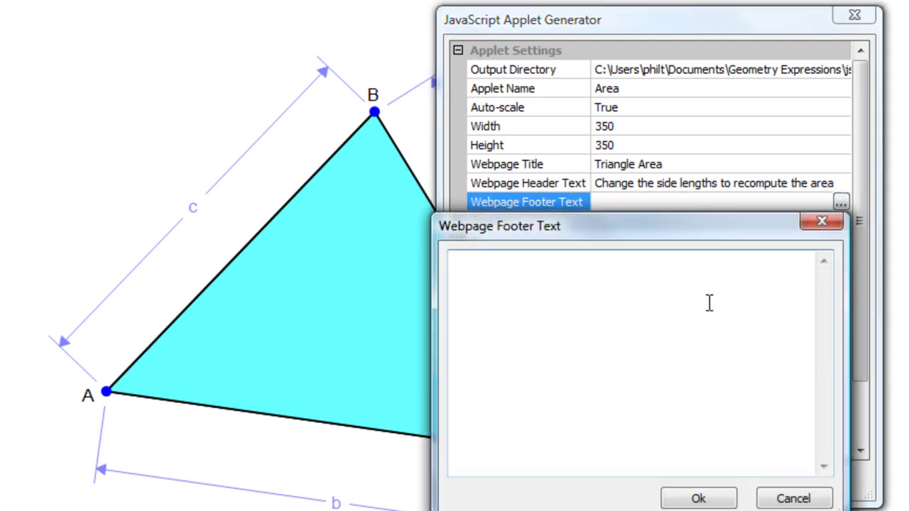
pyautogui.write('Can you find sid')
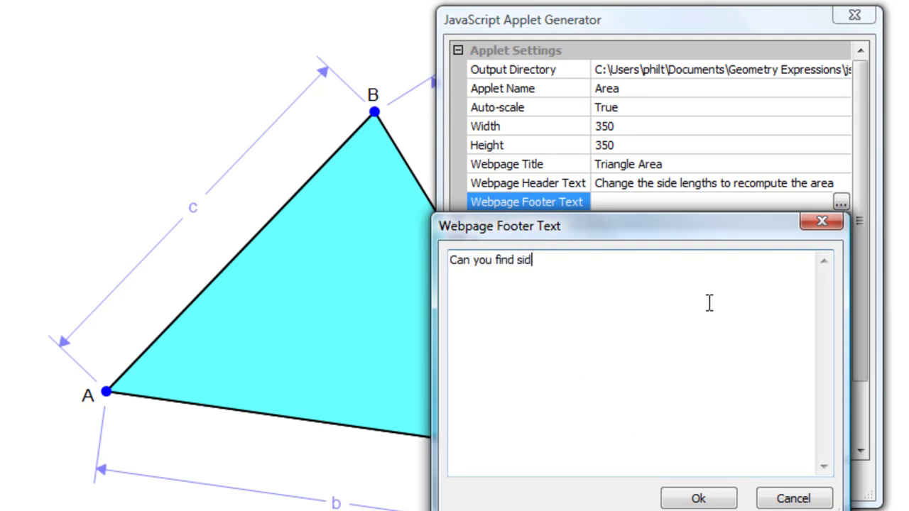
pyautogui.write('e lengths which g')
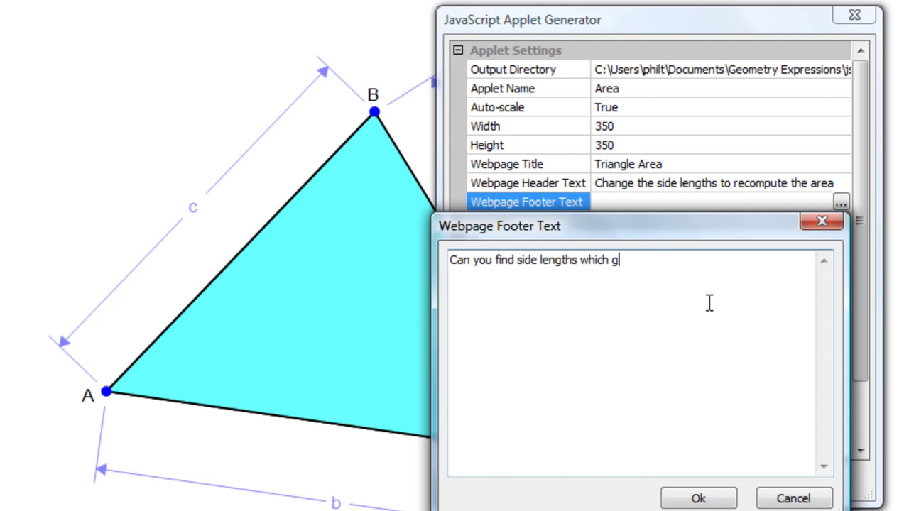
pyautogui.write('ive an integer for')
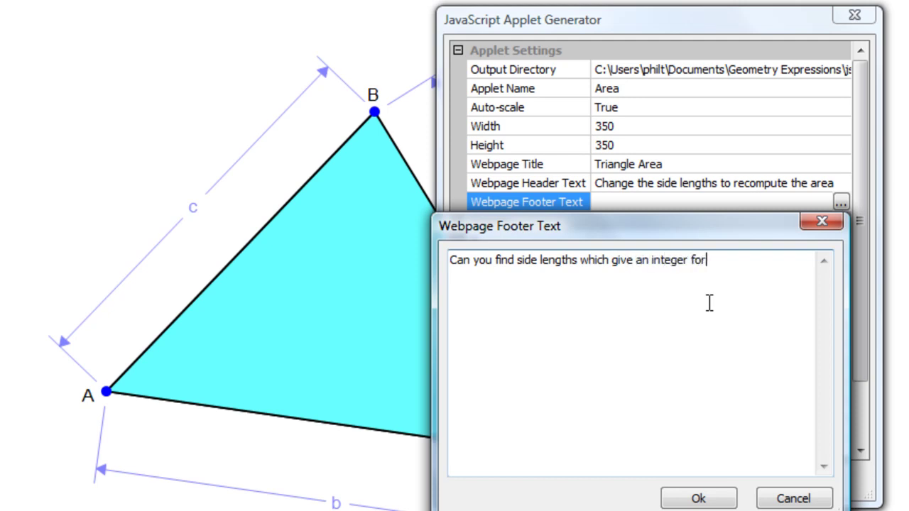
pyautogui.write(' the area?')
pyautogui.click(699, 498)
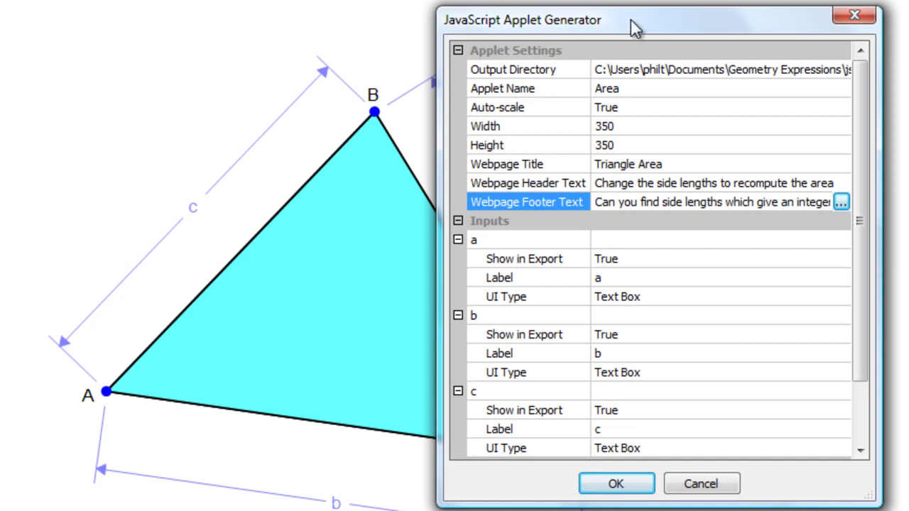
# - Move the generator aside and label inputs a, b and c as BC, AC and AB
pyautogui.moveTo(631, 20); pyautogui.dragTo(821, 6)
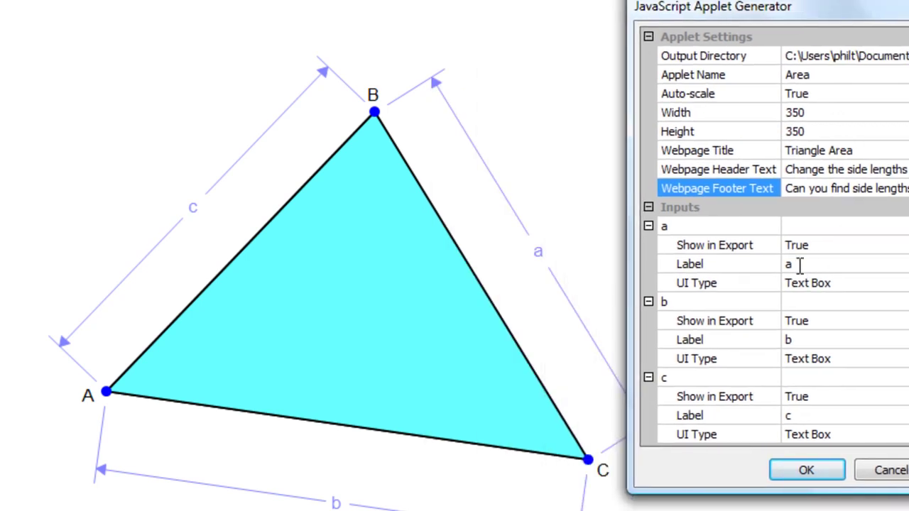
pyautogui.click(799, 264)
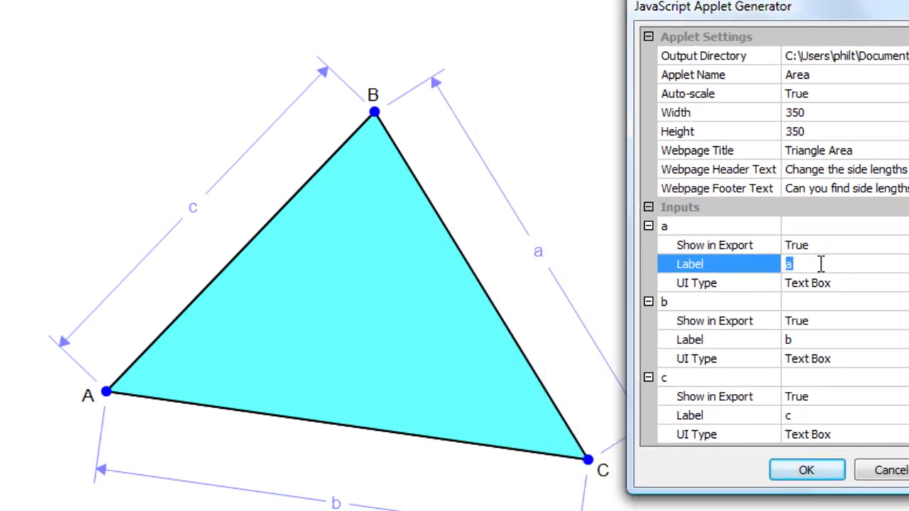
pyautogui.write('BC')
pyautogui.click(794, 340)
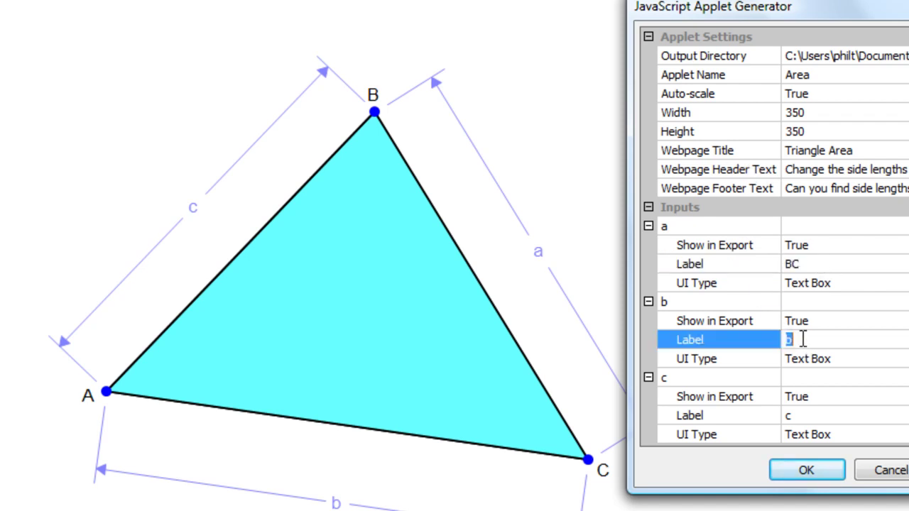
pyautogui.write('AC')
pyautogui.click(805, 415)
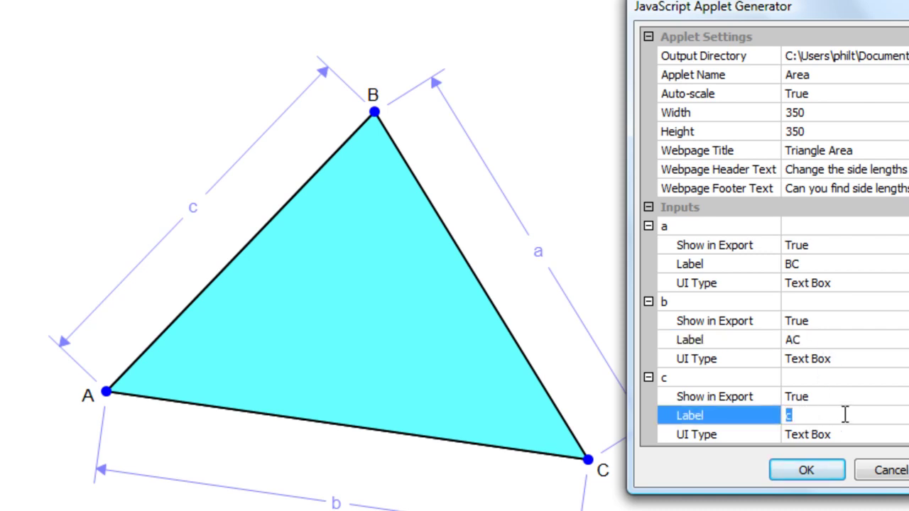
pyautogui.write('AB')
# - Label output z[0] as Area and generate the applet
pyautogui.scroll(-2, 880, 342)
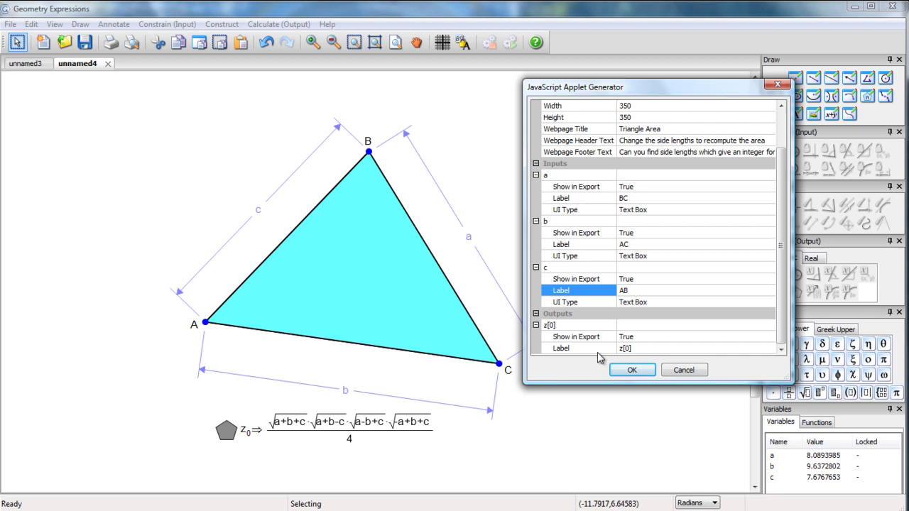
pyautogui.click(638, 348)
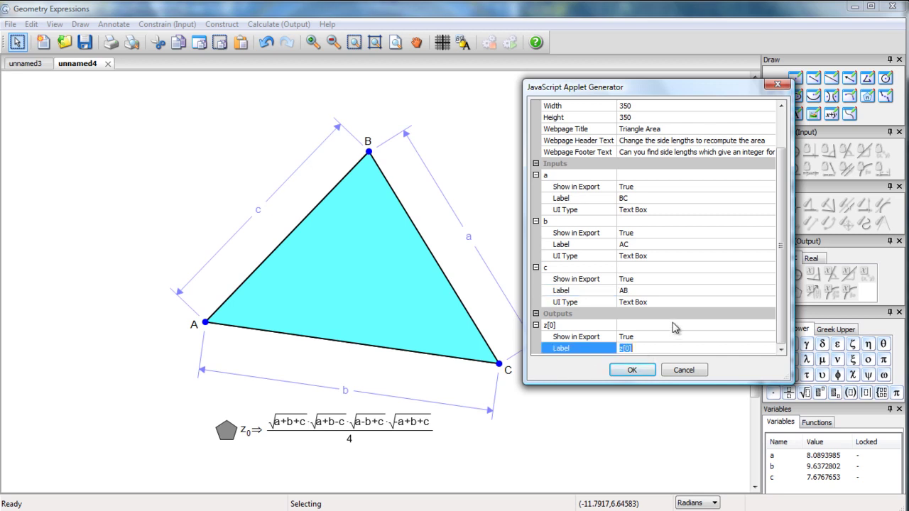
pyautogui.write('Area')
pyautogui.click(645, 372)
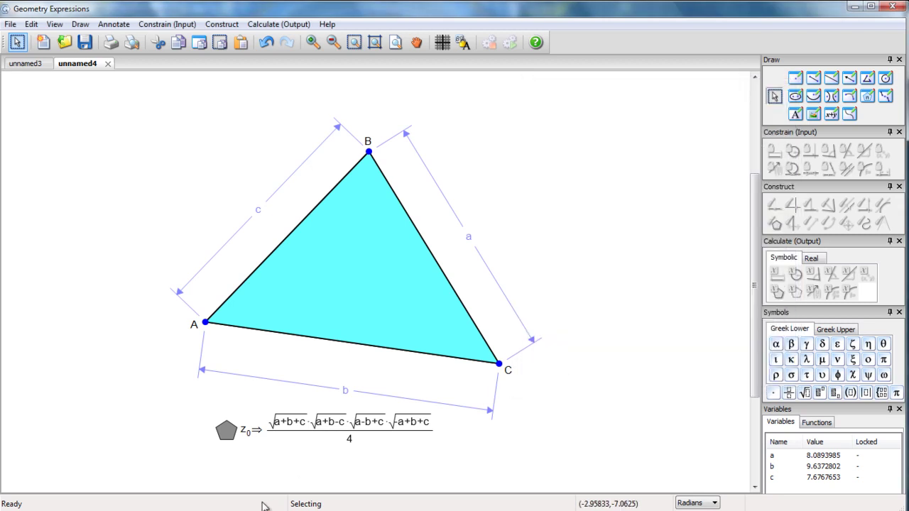
# - Switch to Windows Explorer and open Area.html from the js\Videos folder
pyautogui.hotkey('alt', 'Tab')
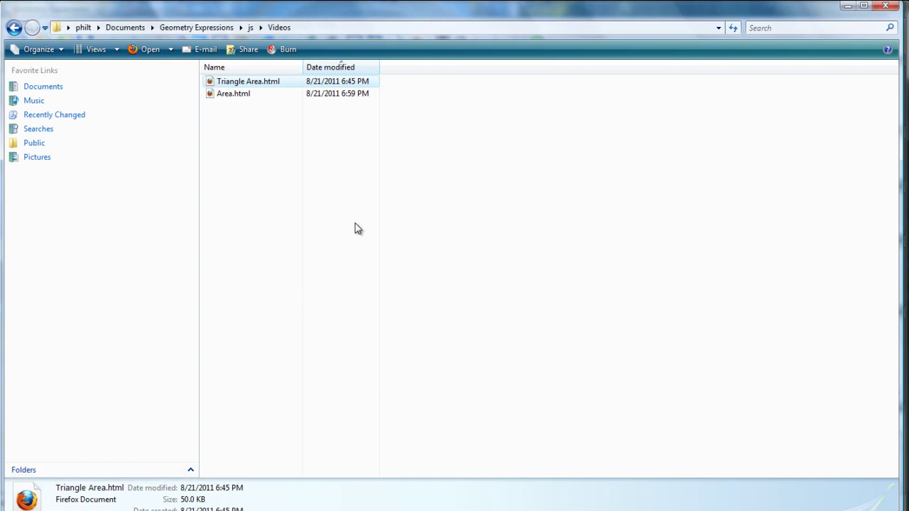
pyautogui.click(253, 96)
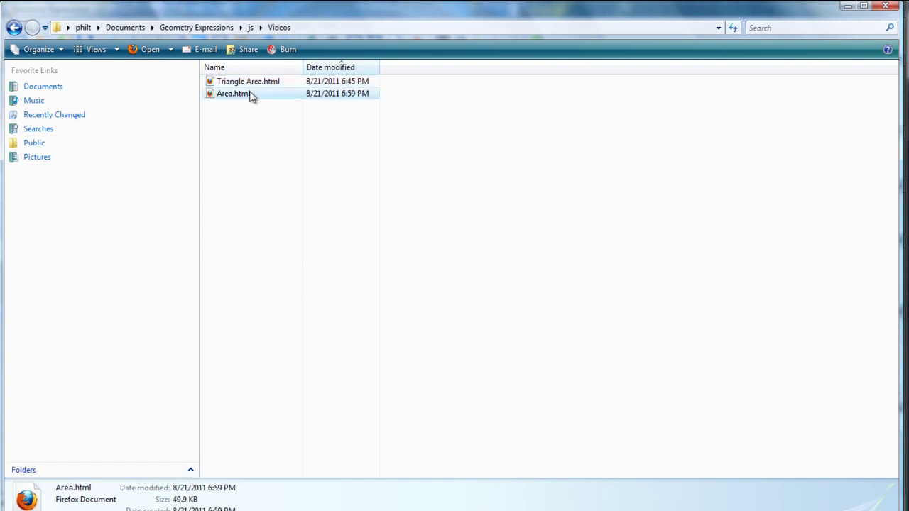
# - Open Area.html in Firefox and enter side lengths BC 8 and AC 10
pyautogui.doubleClick(252, 96)
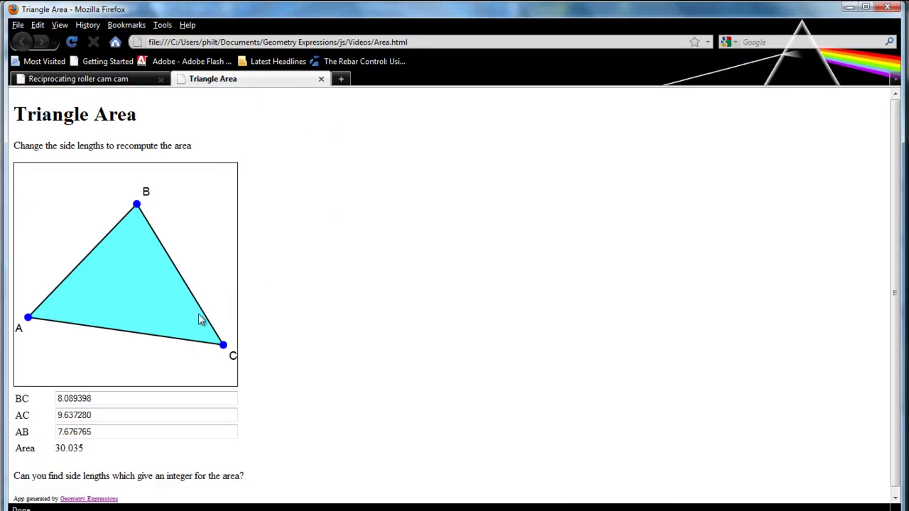
pyautogui.moveTo(101, 398); pyautogui.dragTo(60, 399)
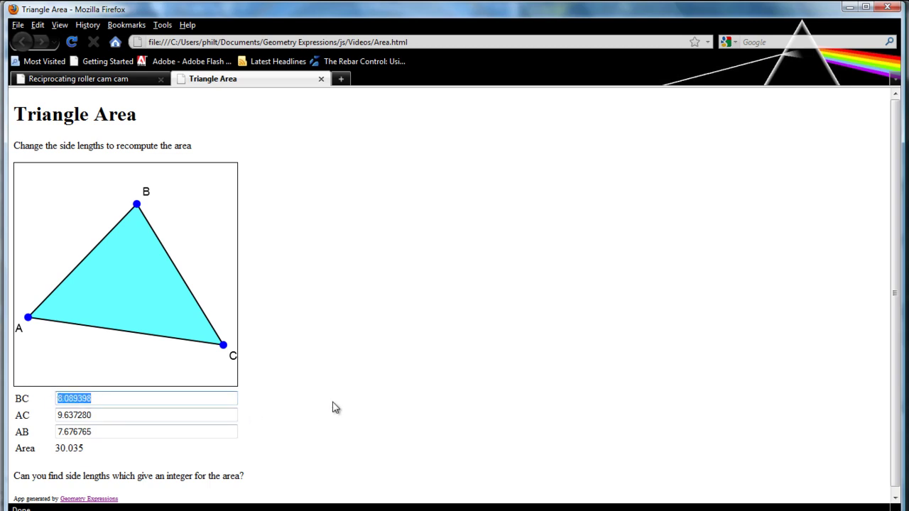
pyautogui.write('8')
pyautogui.moveTo(99, 415); pyautogui.dragTo(56, 416)
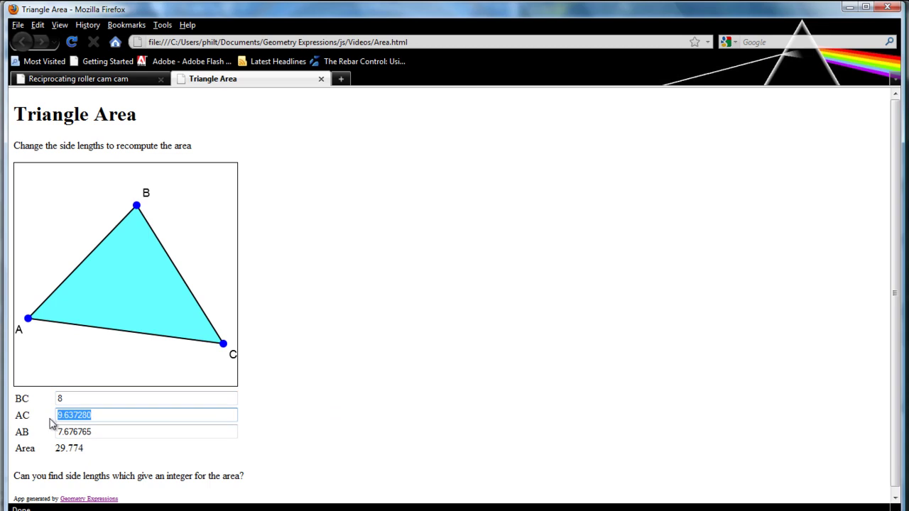
pyautogui.write('10')
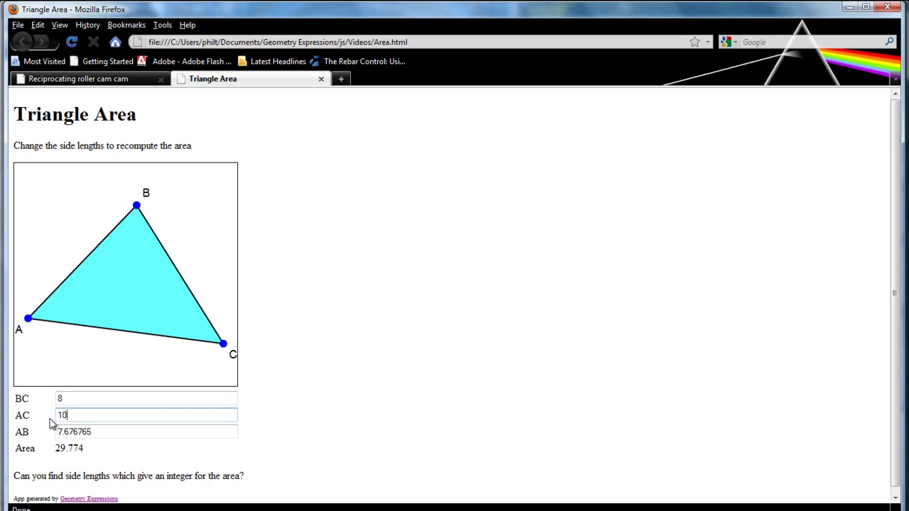
pyautogui.click(101, 433)
# - Try AB as 12, then set AB to 6 so the area recomputes to 24.000
pyautogui.moveTo(106, 433); pyautogui.dragTo(56, 431)
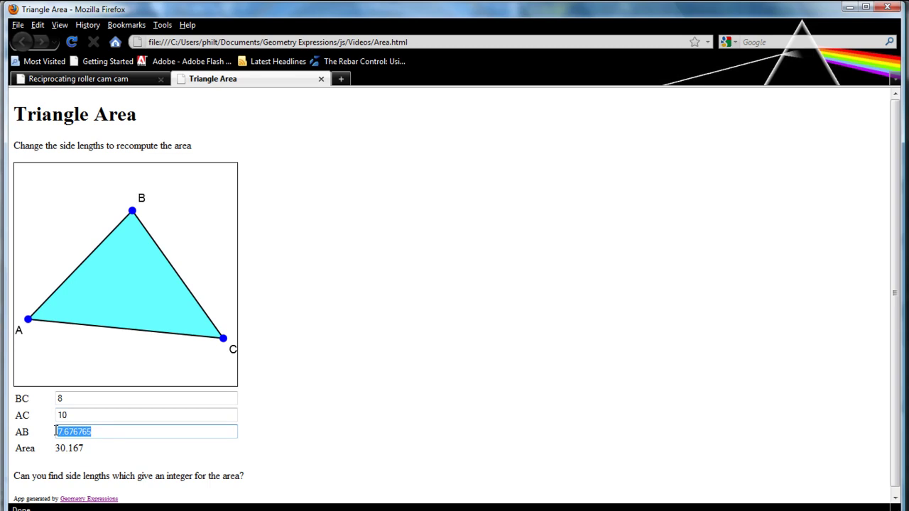
pyautogui.write('12')
pyautogui.click(91, 416)
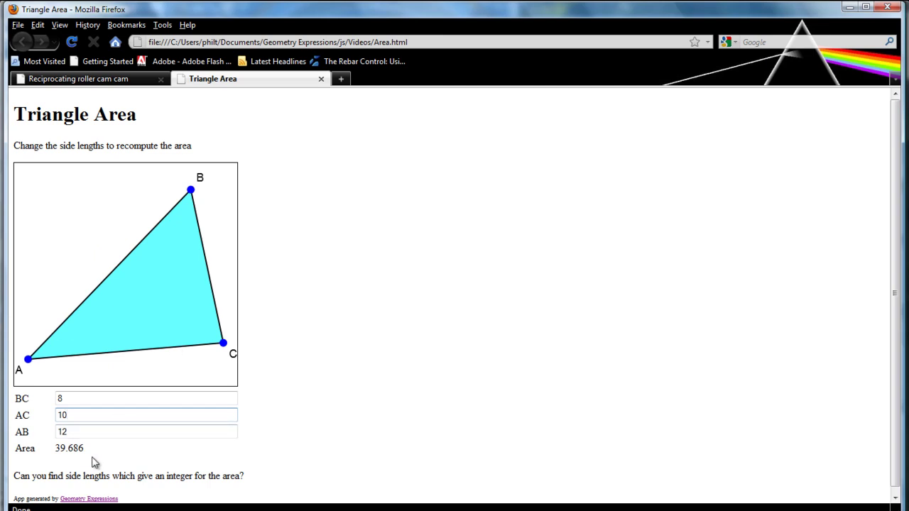
pyautogui.moveTo(69, 431); pyautogui.dragTo(57, 432)
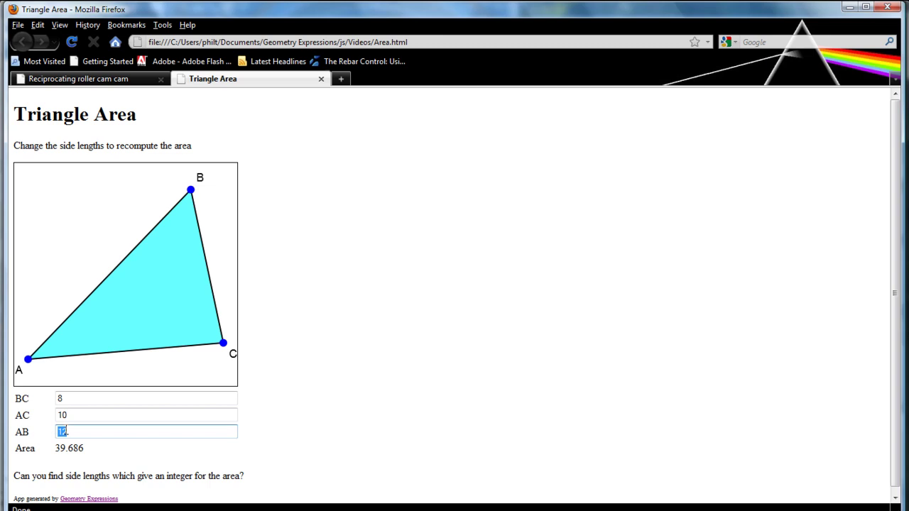
pyautogui.write('6')
pyautogui.press('Return')
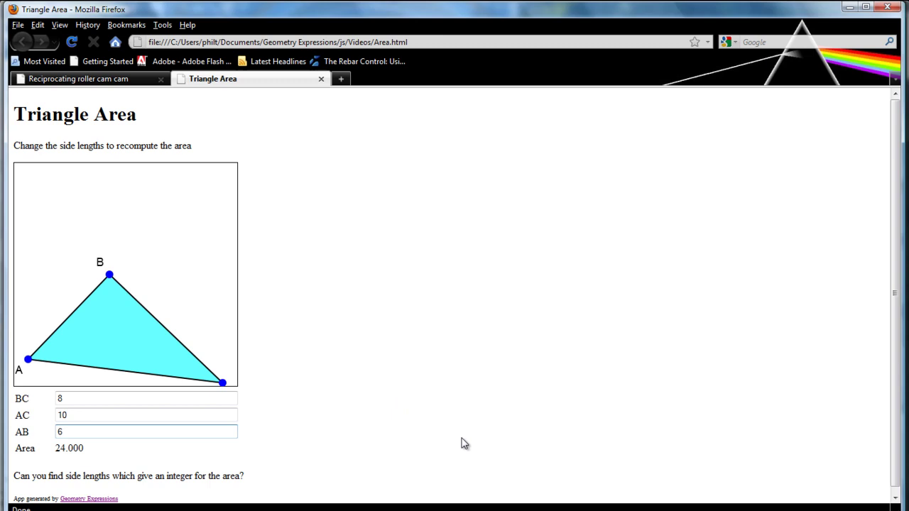
pyautogui.press('Tab')
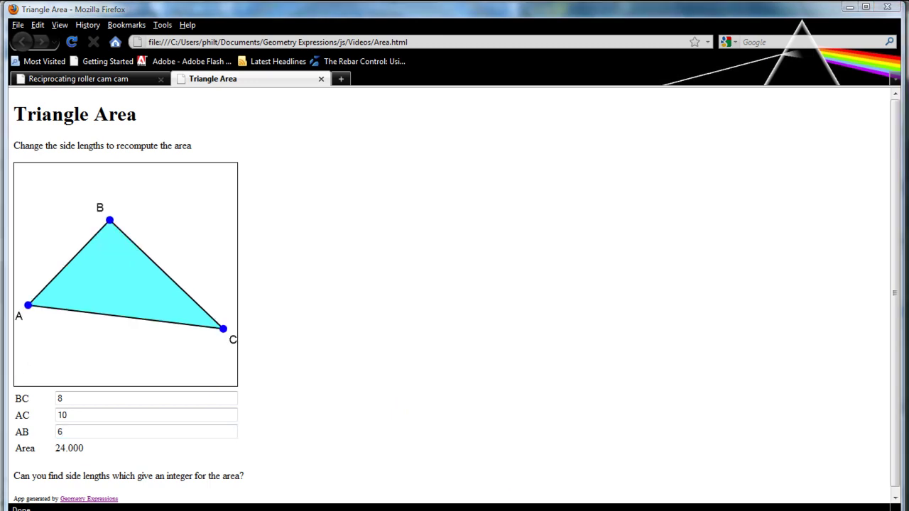